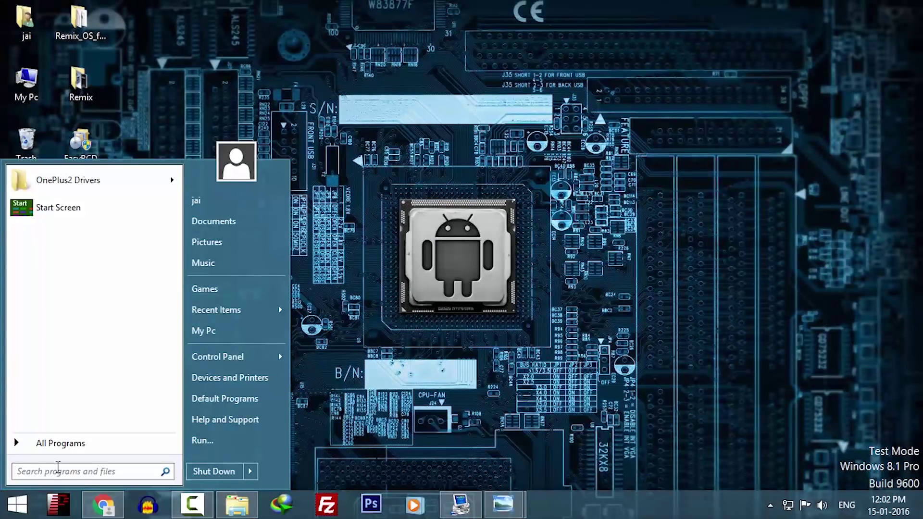
Search the Start menu for 'partition' and launch 'Create and format hard disk partitions'.
{"action": "type", "text": "partition"}
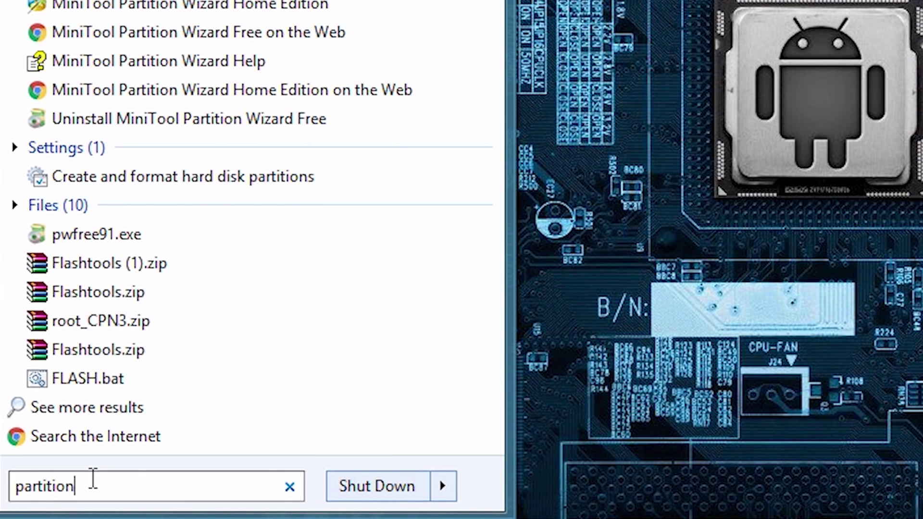
{"action": "left_click", "coordinate": [161, 177]}
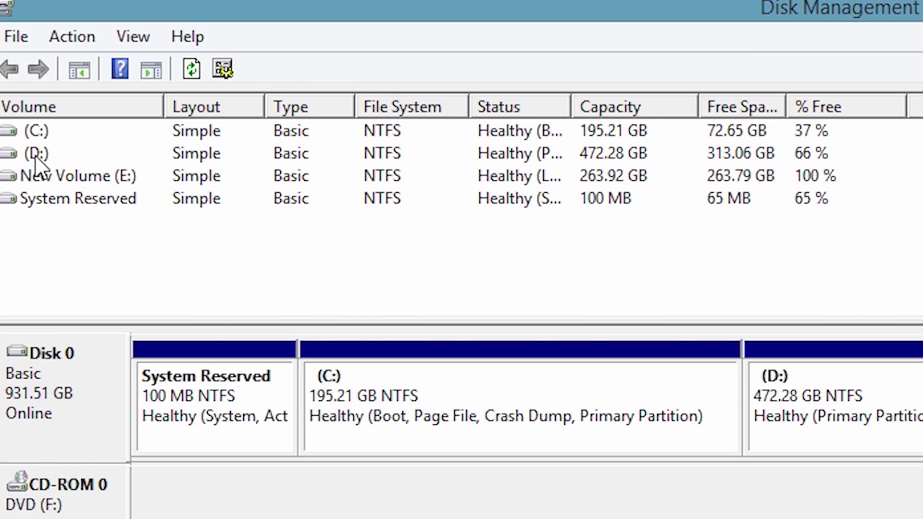
Shrink drive D: by 16384 MB, leaving 16.00 GB unallocated.
{"action": "right_click", "coordinate": [35, 154]}
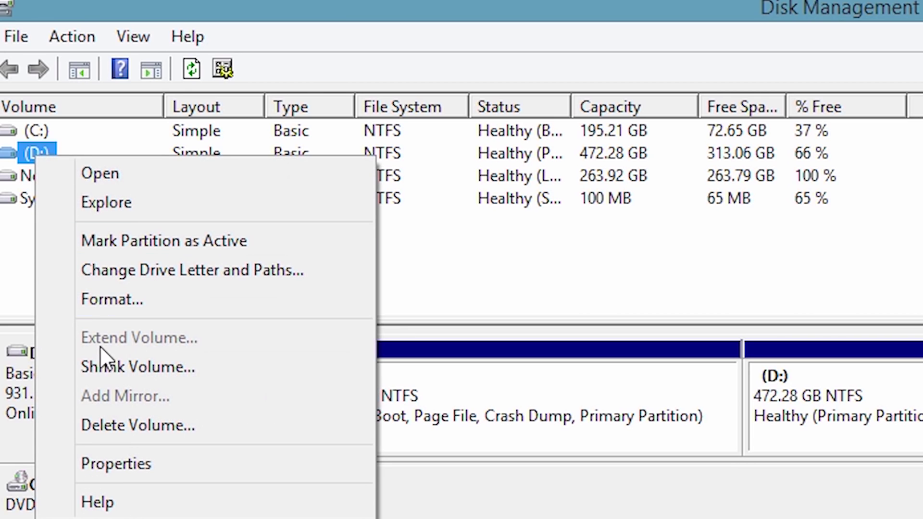
{"action": "left_click", "coordinate": [108, 367]}
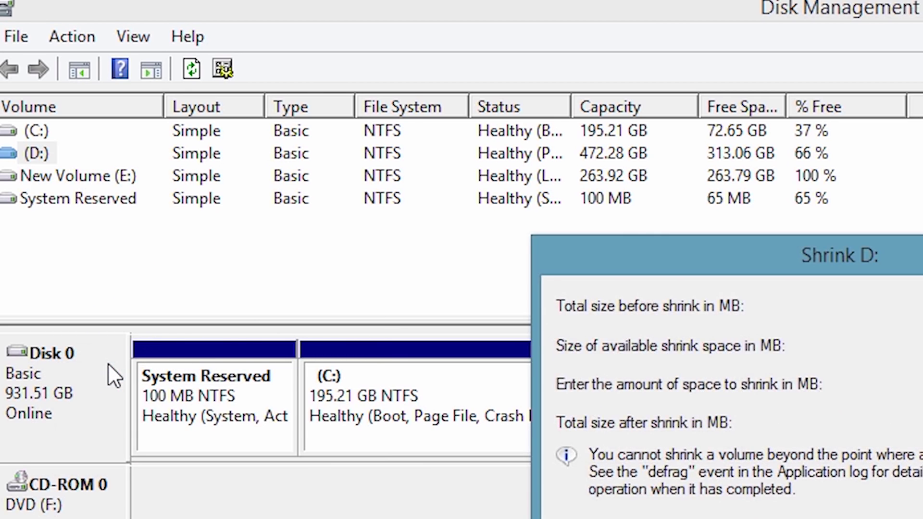
{"action": "type", "text": "16384"}
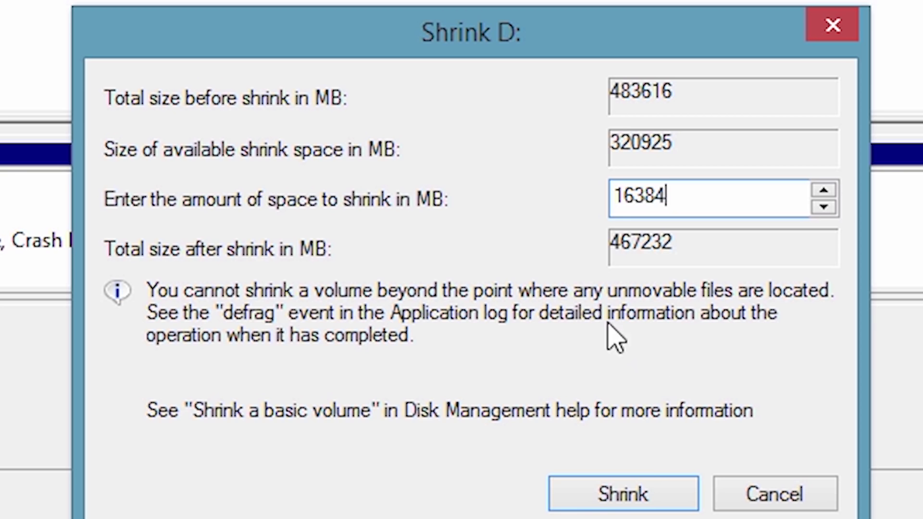
{"action": "left_click", "coordinate": [642, 494]}
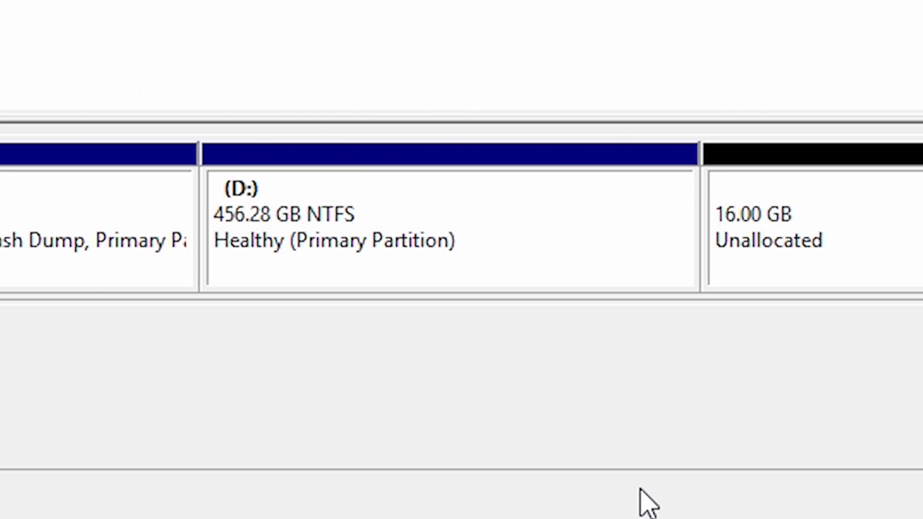
Start a New Simple Volume on the 16.00 GB unallocated space at the full 16383 MB size.
{"action": "left_click", "coordinate": [799, 227]}
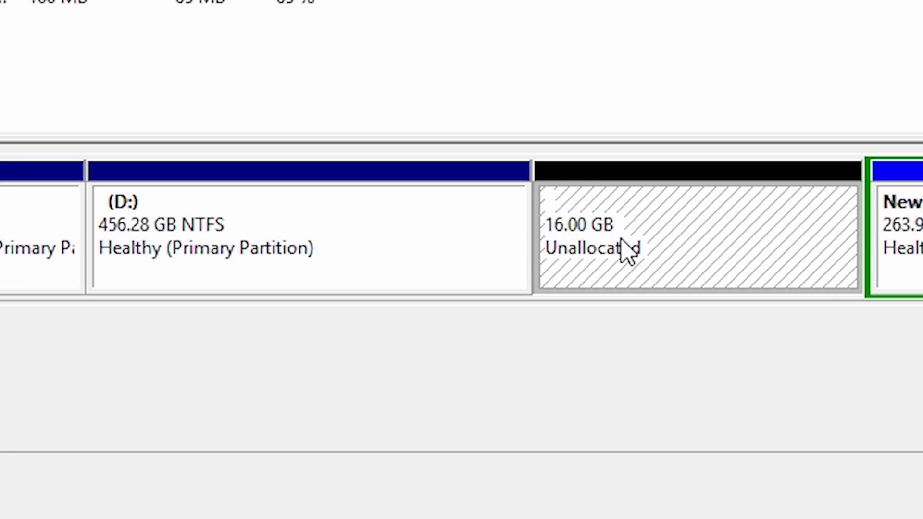
{"action": "right_click", "coordinate": [630, 250]}
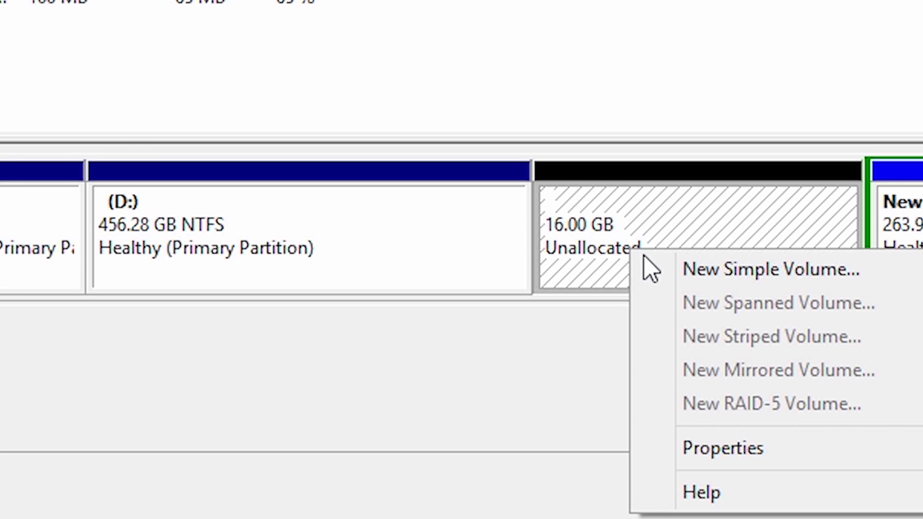
{"action": "left_click", "coordinate": [657, 275]}
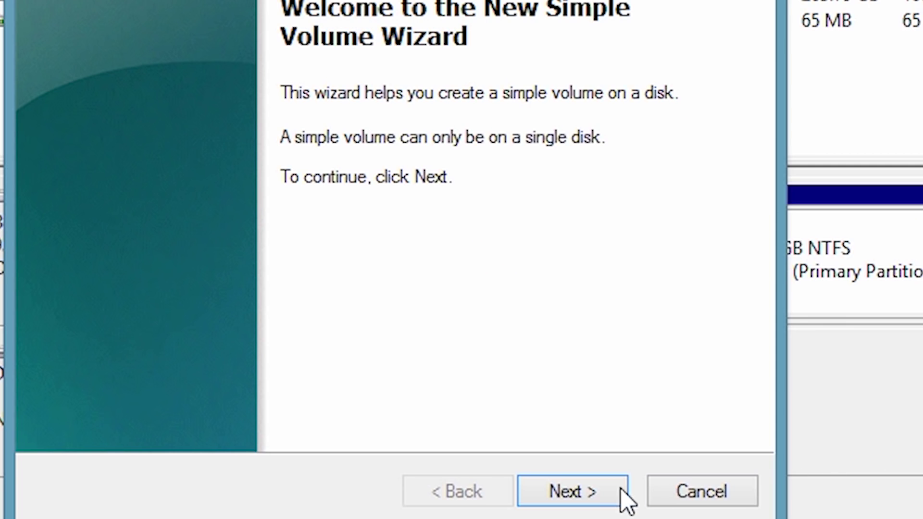
{"action": "left_click", "coordinate": [610, 491]}
{"action": "left_click", "coordinate": [590, 488]}
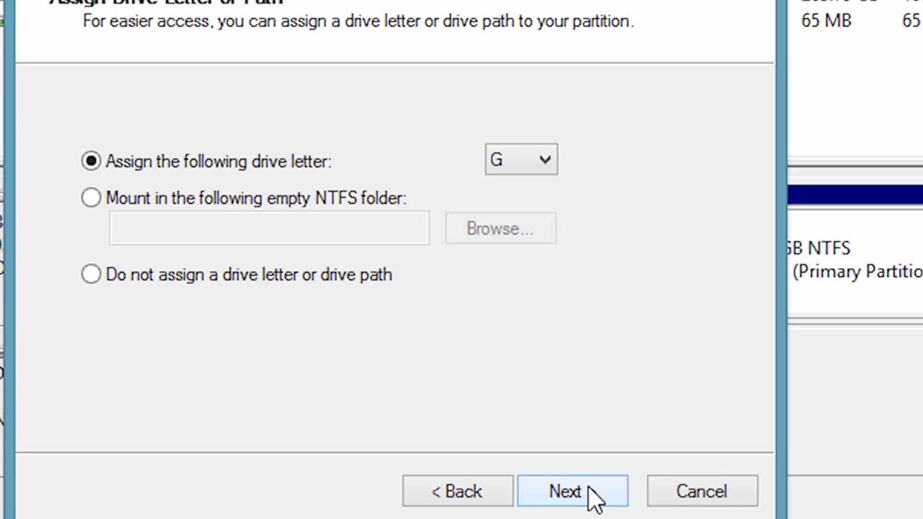
{"action": "key", "text": "r"}
{"action": "left_click", "coordinate": [563, 500]}
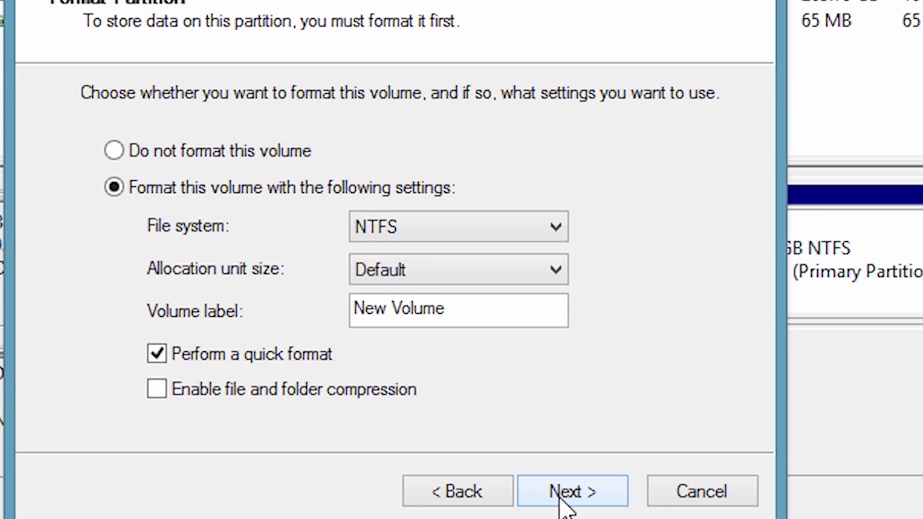
Format the new volume as FAT32 with label Remix_OS and finish the wizard.
{"action": "left_click", "coordinate": [487, 227]}
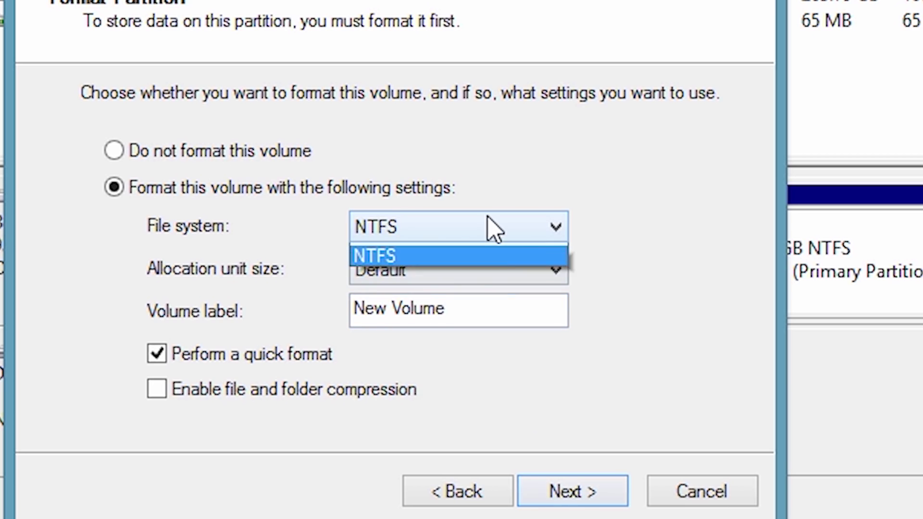
{"action": "left_click", "coordinate": [479, 255]}
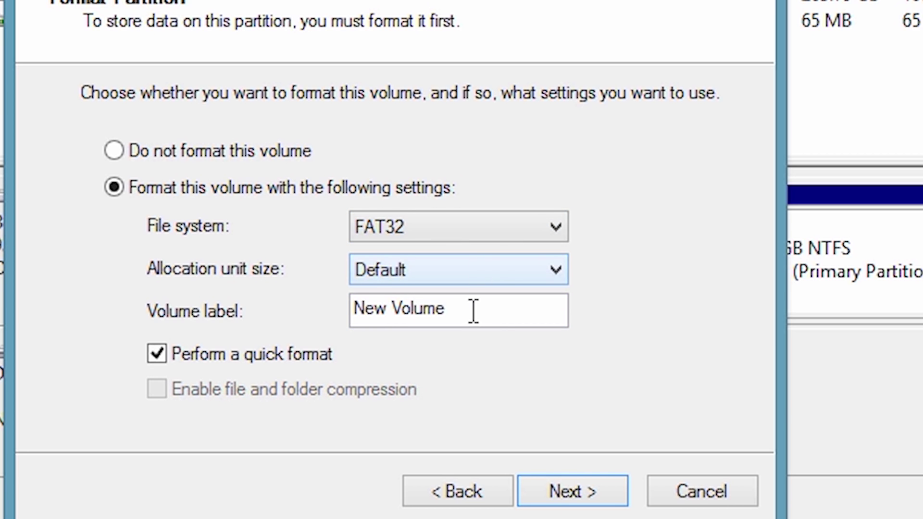
{"action": "left_click_drag", "start_coordinate": [462, 311], "coordinate": [264, 311]}
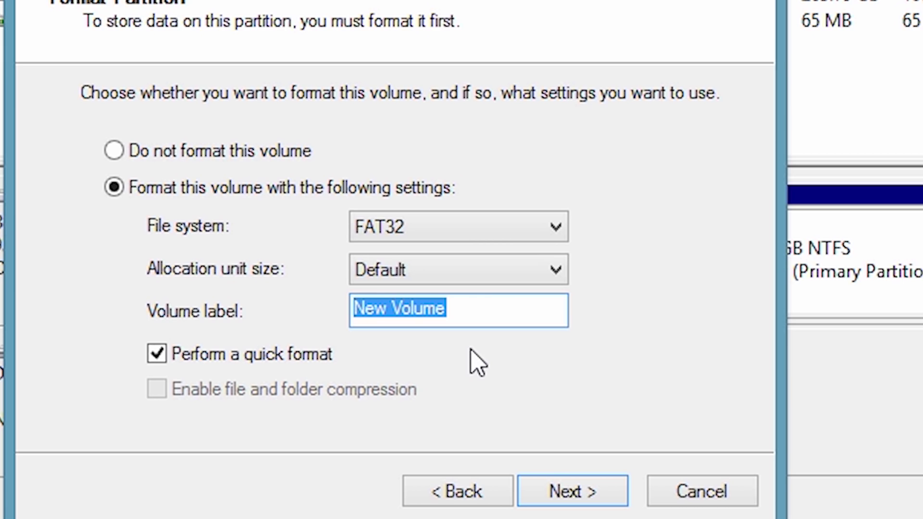
{"action": "type", "text": "Remix_OS"}
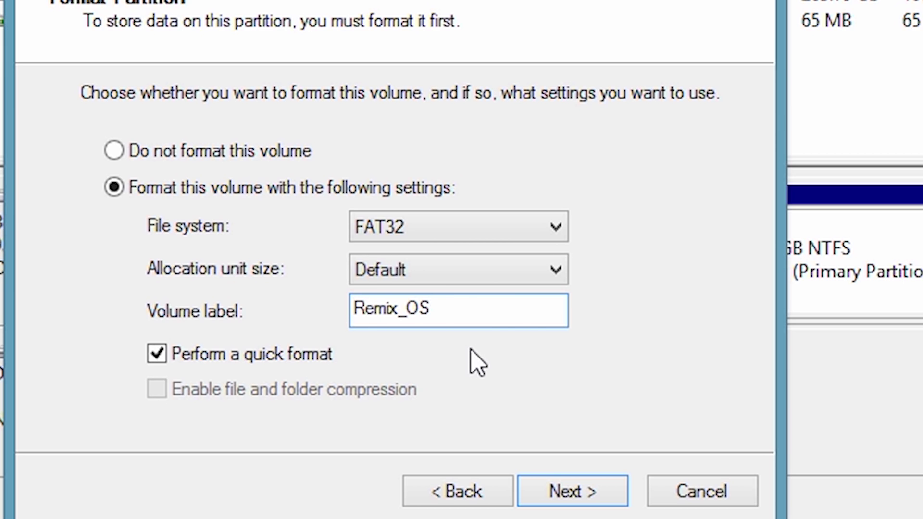
{"action": "left_click", "coordinate": [569, 501]}
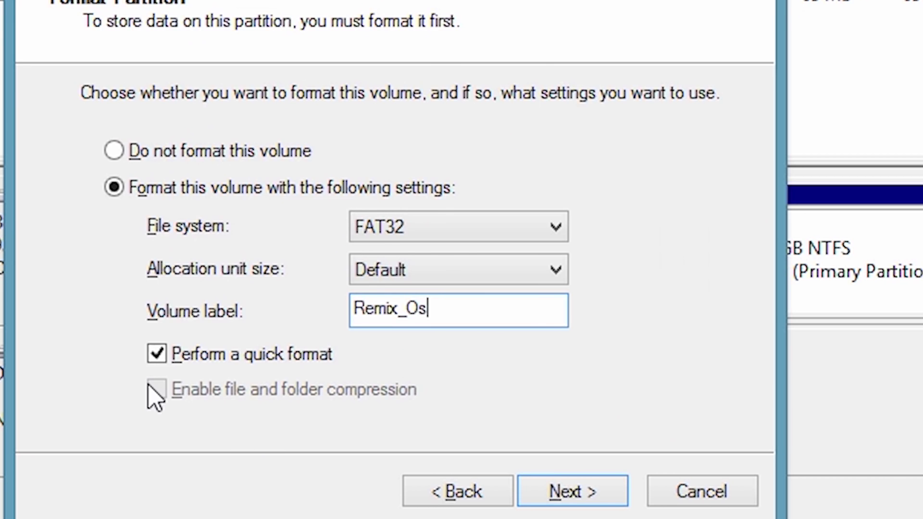
{"action": "key", "text": "Return"}
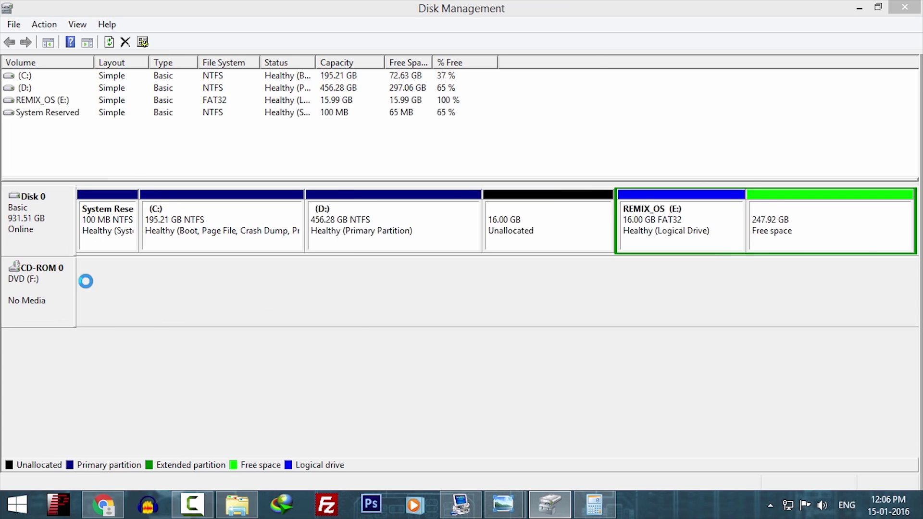
Maximize the REMIX_OS (E:) window.
{"action": "double_click", "coordinate": [344, 107]}
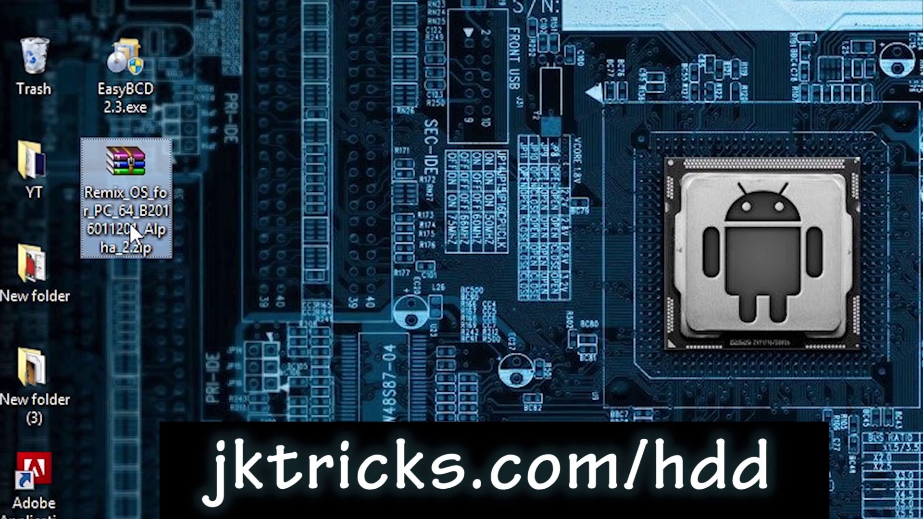
{"action": "right_click", "coordinate": [129, 222]}
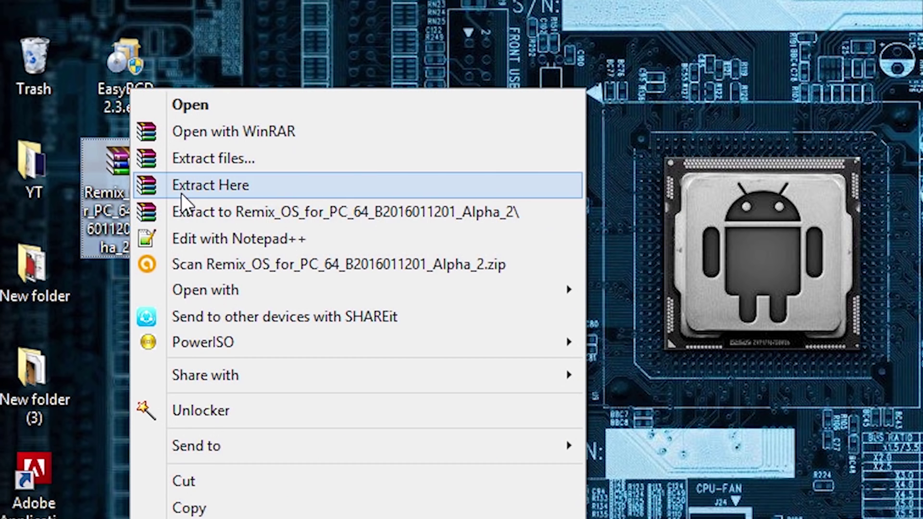
{"action": "left_click", "coordinate": [193, 211]}
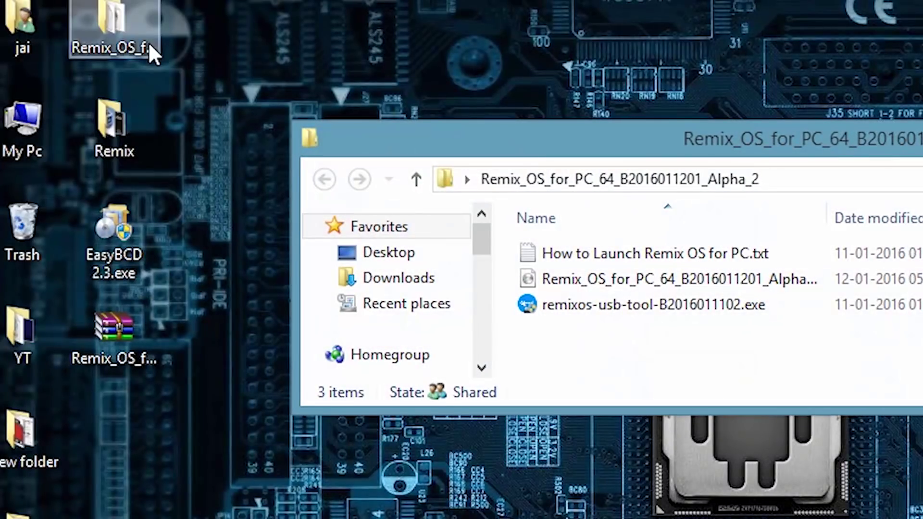
{"action": "double_click", "coordinate": [763, 146]}
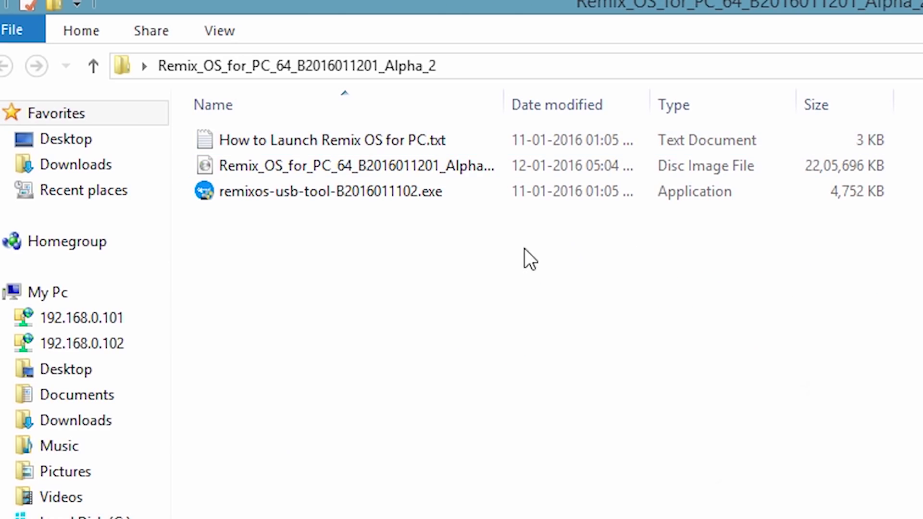
{"action": "left_click", "coordinate": [403, 172]}
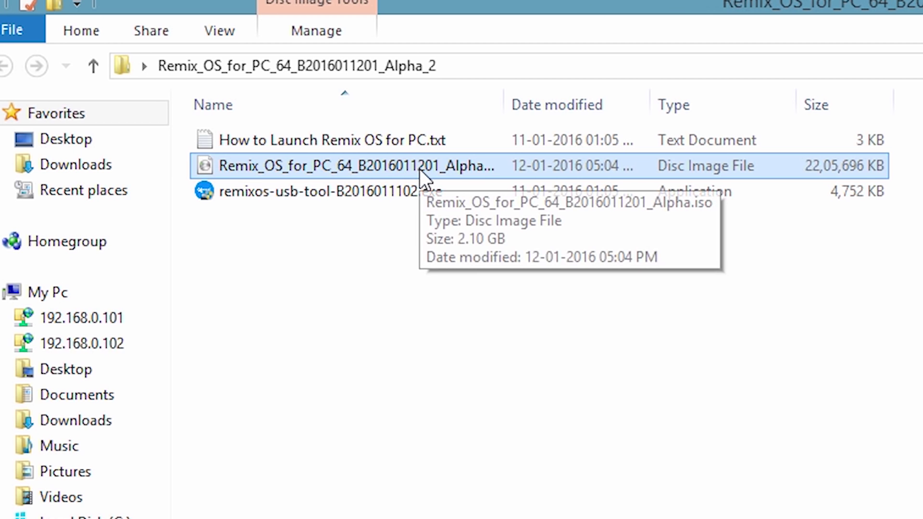
{"action": "right_click", "coordinate": [420, 169]}
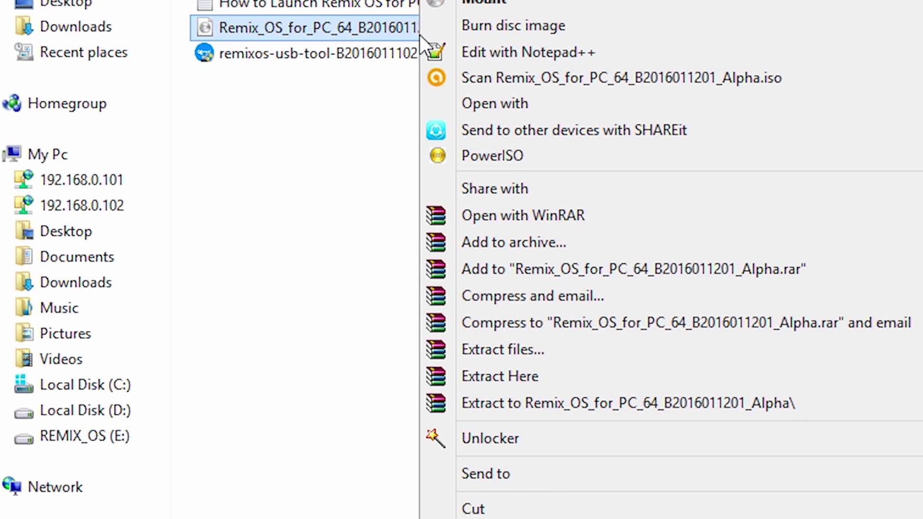
{"action": "left_click", "coordinate": [607, 405]}
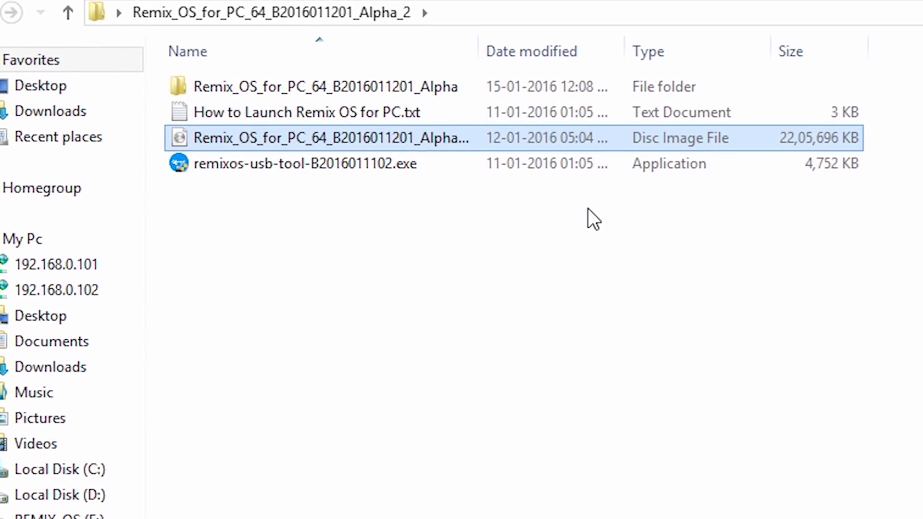
Copy all eight extracted Remix OS items and paste them onto the REMIX_OS (E:) drive.
{"action": "double_click", "coordinate": [548, 92]}
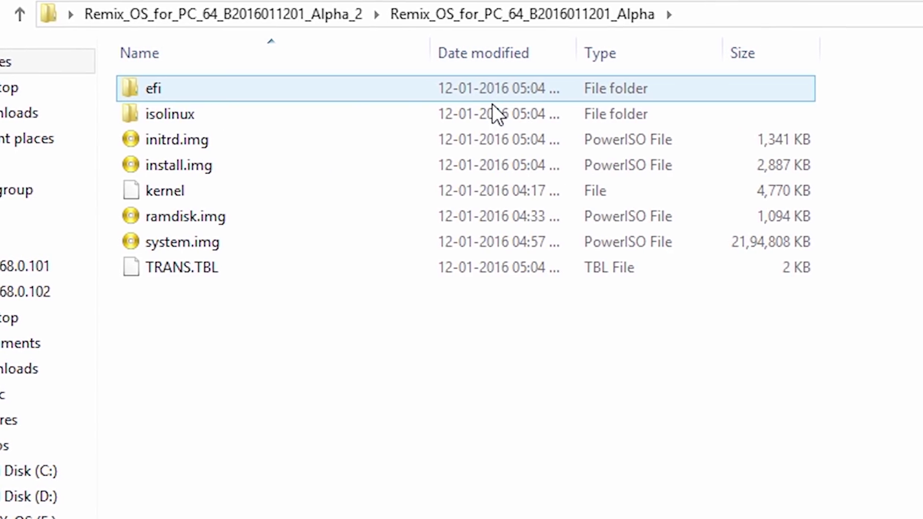
{"action": "left_click_drag", "start_coordinate": [399, 414], "coordinate": [290, 82]}
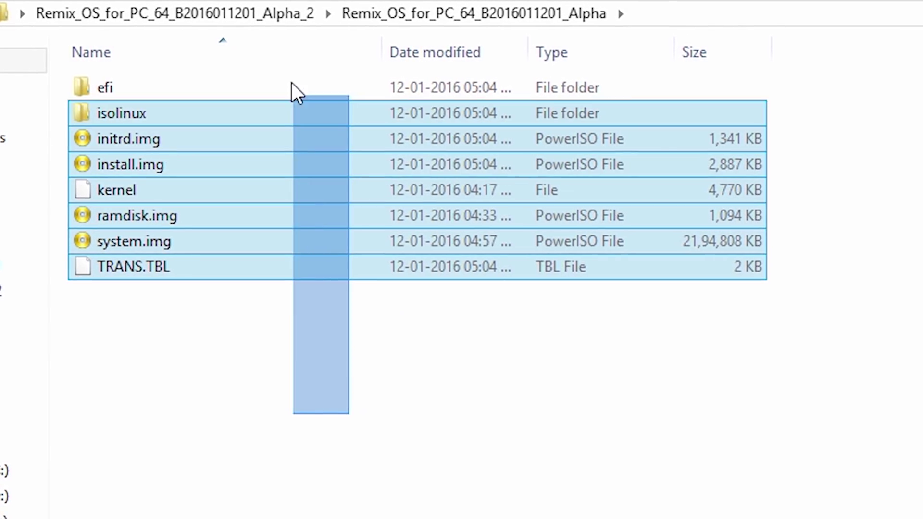
{"action": "right_click", "coordinate": [292, 82]}
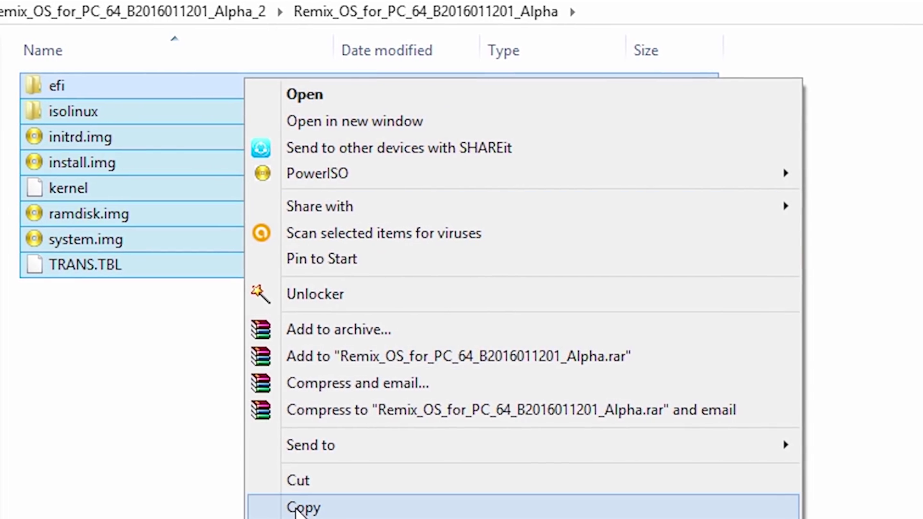
{"action": "left_click", "coordinate": [297, 509]}
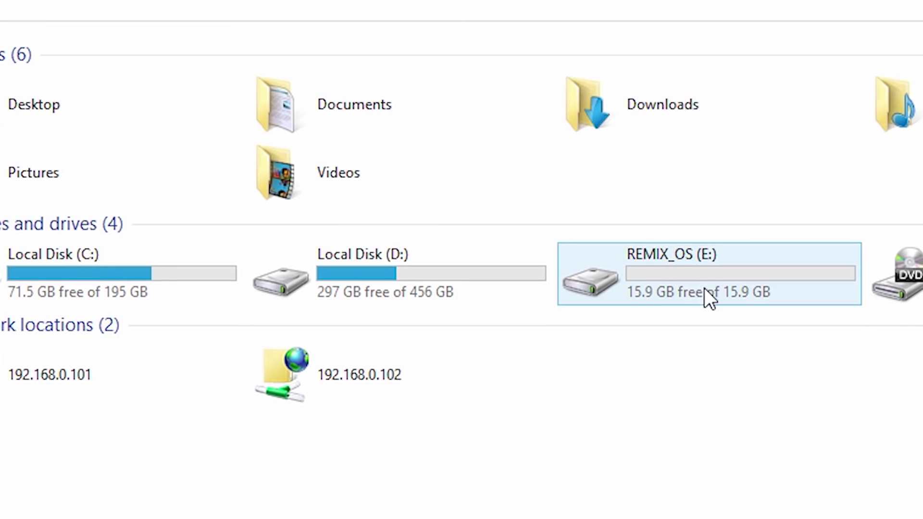
{"action": "double_click", "coordinate": [704, 282]}
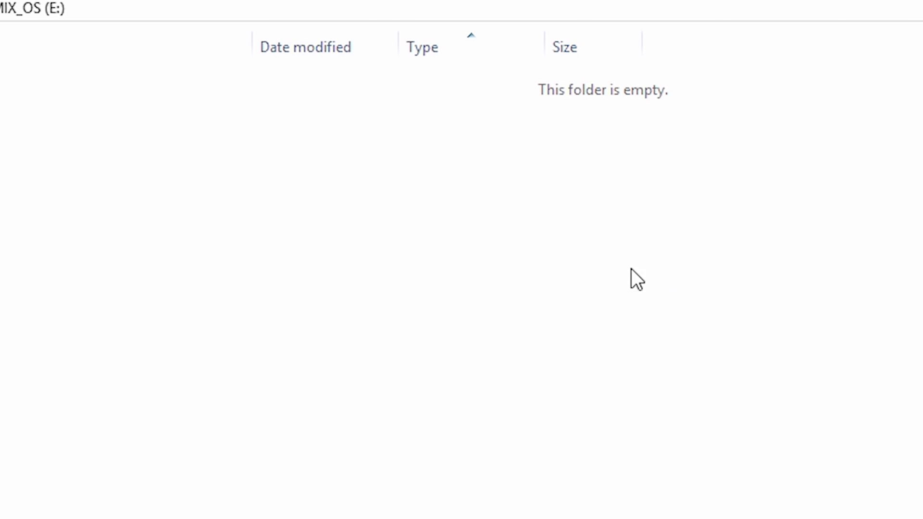
{"action": "right_click", "coordinate": [384, 225]}
{"action": "left_click", "coordinate": [446, 400]}
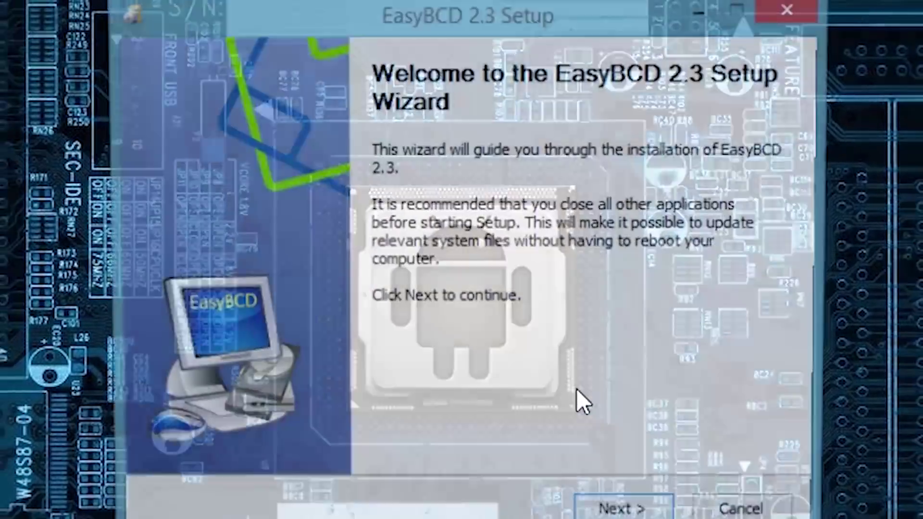
Install EasyBCD 2.3 with the licence accepted and the default destination folder.
{"action": "left_click", "coordinate": [617, 509]}
{"action": "left_click", "coordinate": [619, 500]}
{"action": "left_click", "coordinate": [619, 500]}
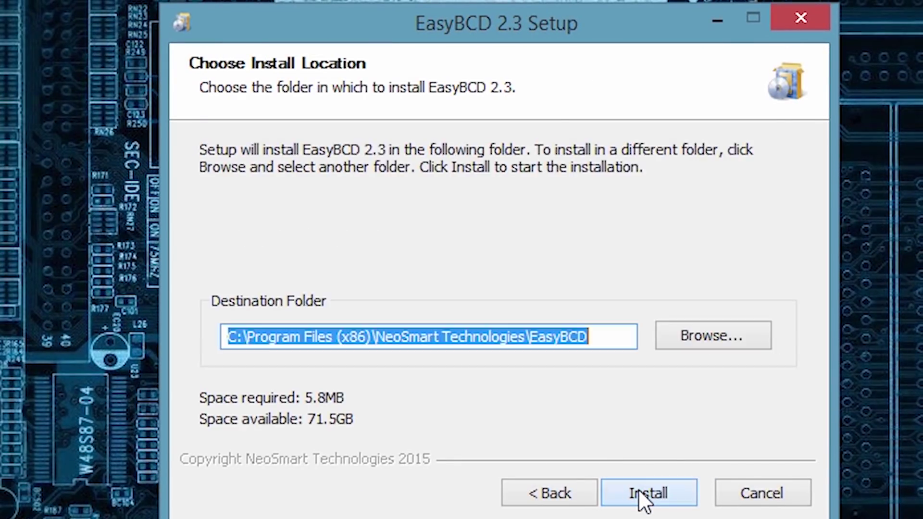
{"action": "left_click", "coordinate": [638, 489]}
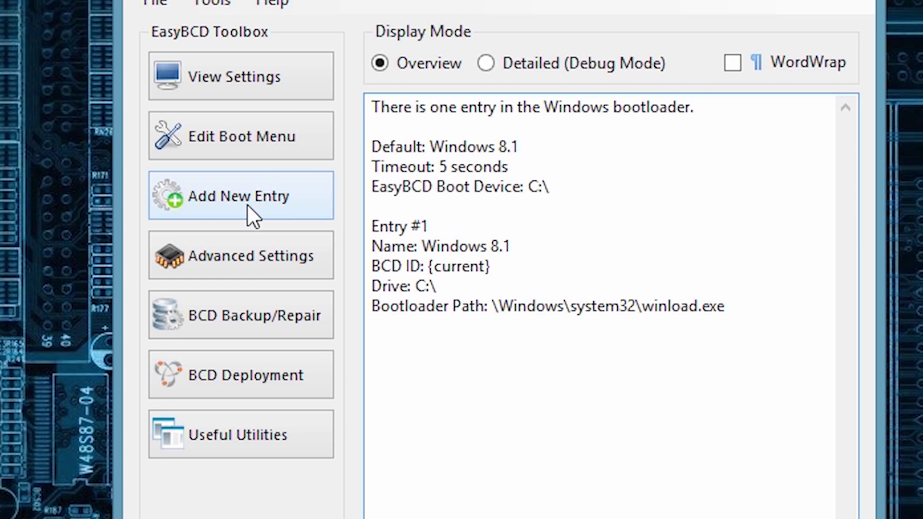
Add a new ISO boot entry under Portable/External Media named 'Remix OS'.
{"action": "left_click", "coordinate": [248, 205]}
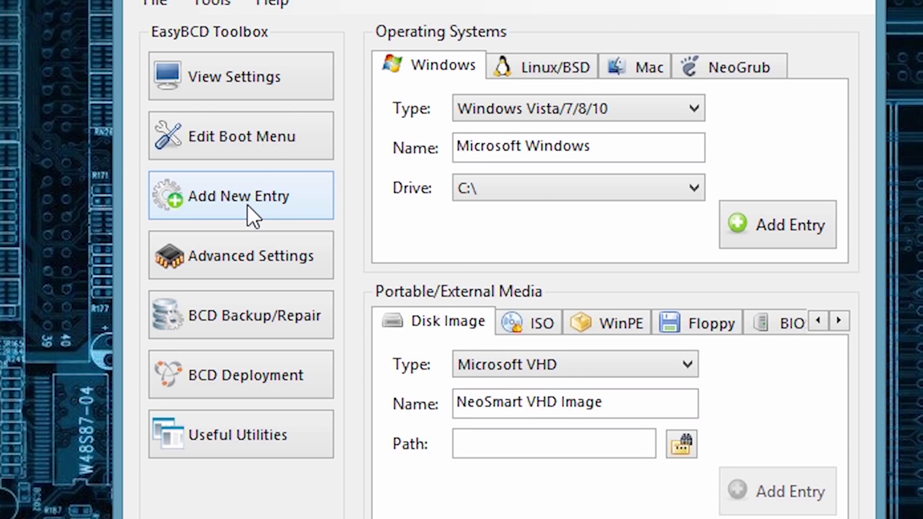
{"action": "left_click", "coordinate": [529, 325]}
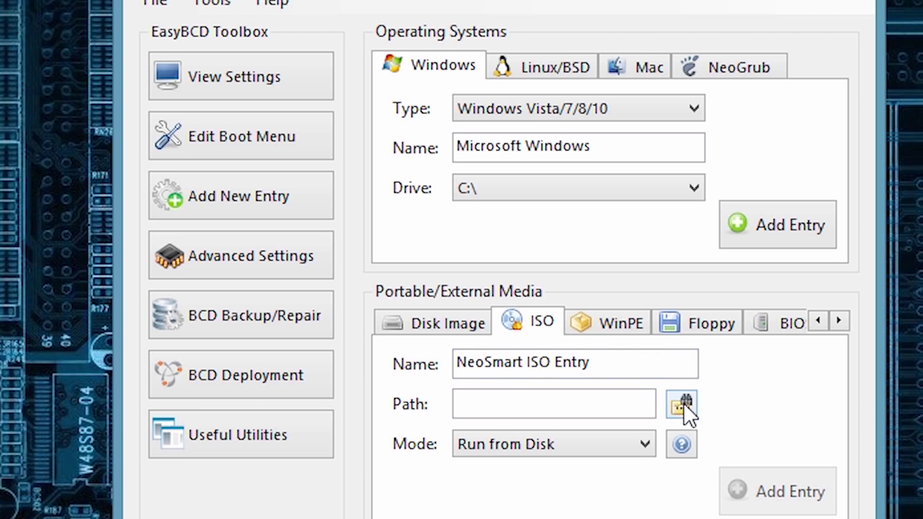
{"action": "left_click_drag", "start_coordinate": [653, 359], "coordinate": [356, 383]}
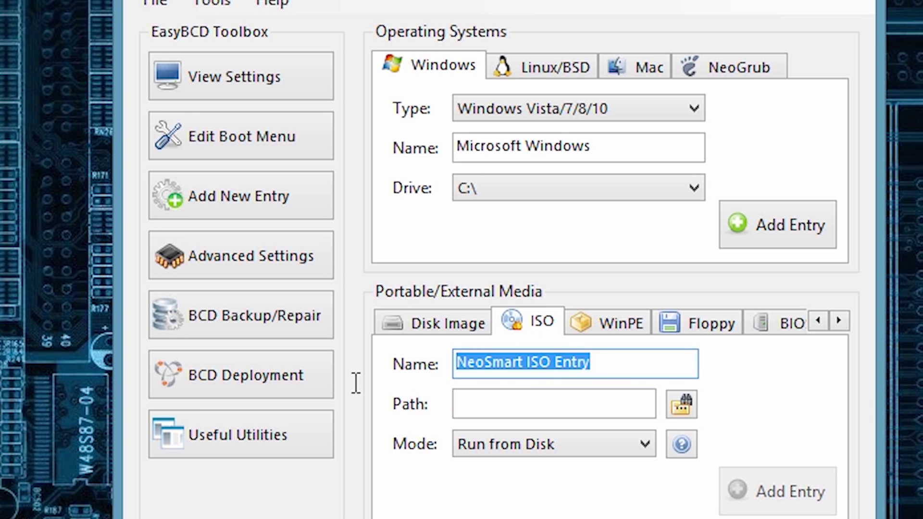
{"action": "type", "text": "Remis"}
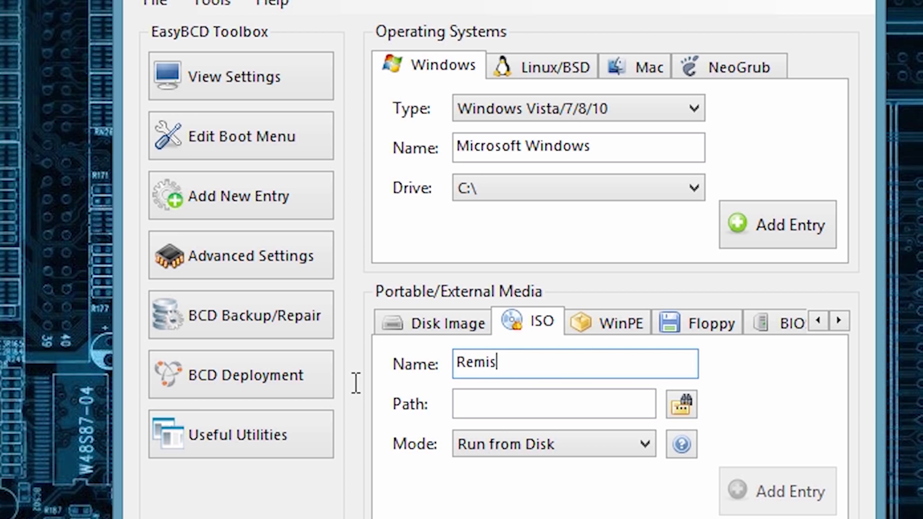
{"action": "type", "text": "x PS"}
{"action": "key", "text": "BackSpace"}
{"action": "key", "text": "BackSpace"}
{"action": "type", "text": "OS"}
{"action": "left_click", "coordinate": [688, 413]}
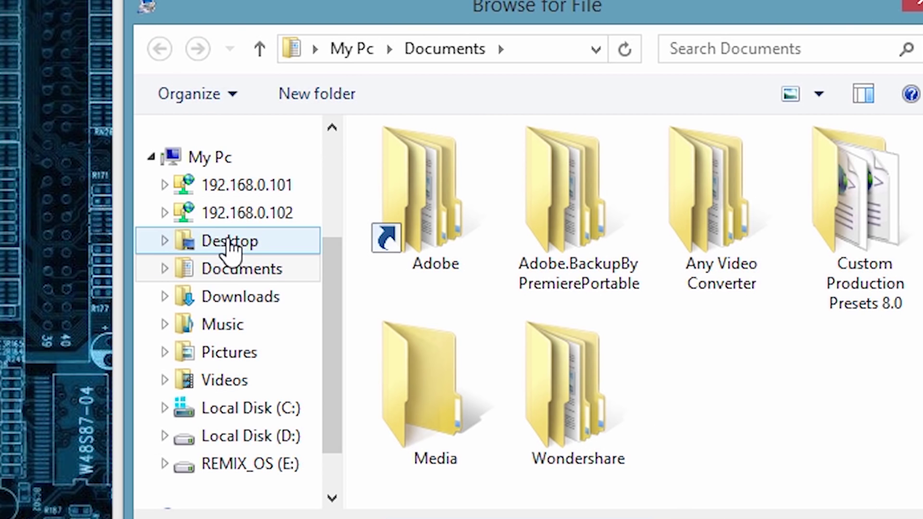
{"action": "left_click", "coordinate": [230, 243]}
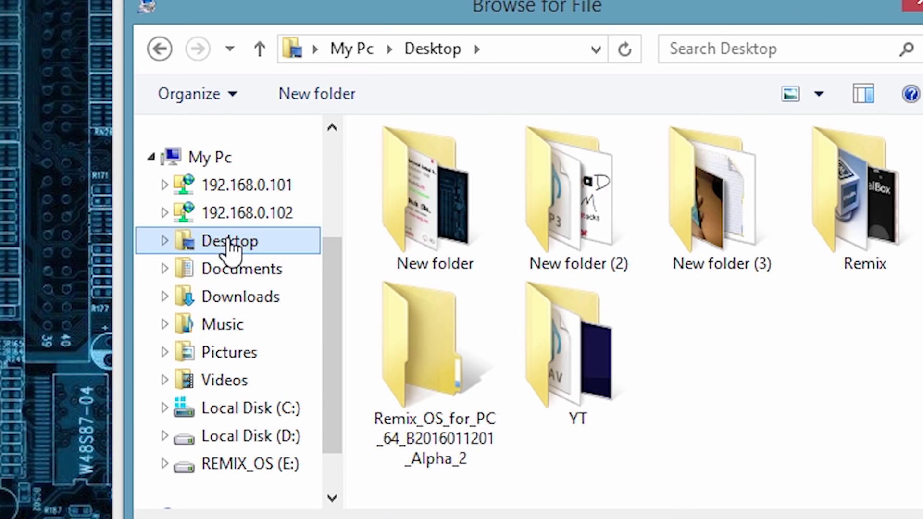
{"action": "double_click", "coordinate": [443, 372]}
{"action": "left_click", "coordinate": [545, 192]}
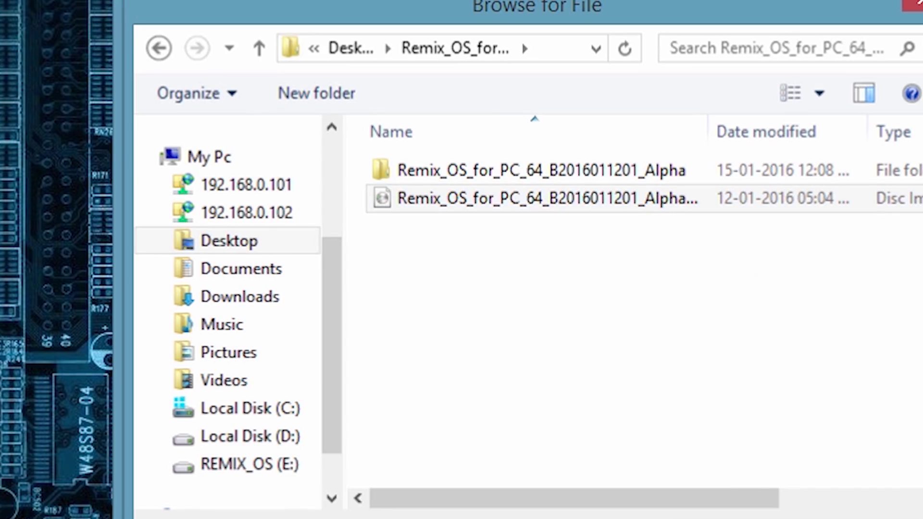
{"action": "left_click", "coordinate": [769, 511]}
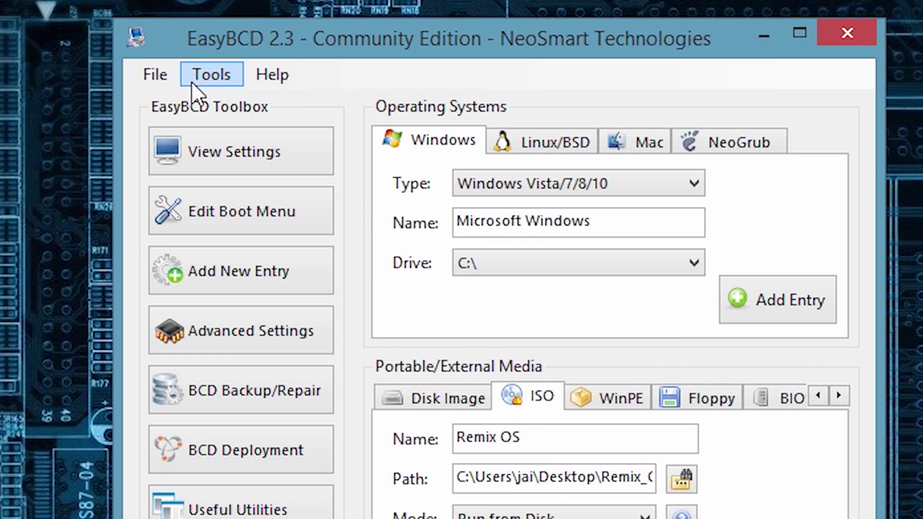
Open the Tools menu to find the Restart Computer command.
{"action": "left_click", "coordinate": [202, 77]}
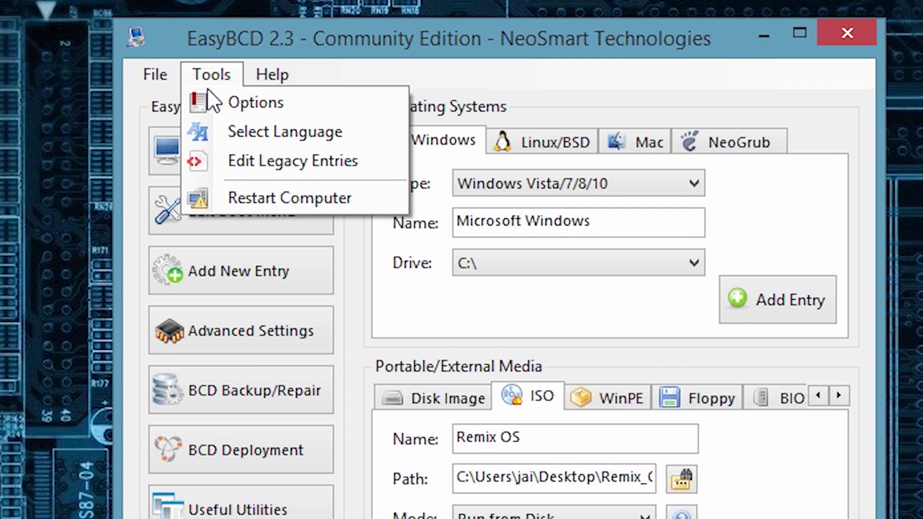